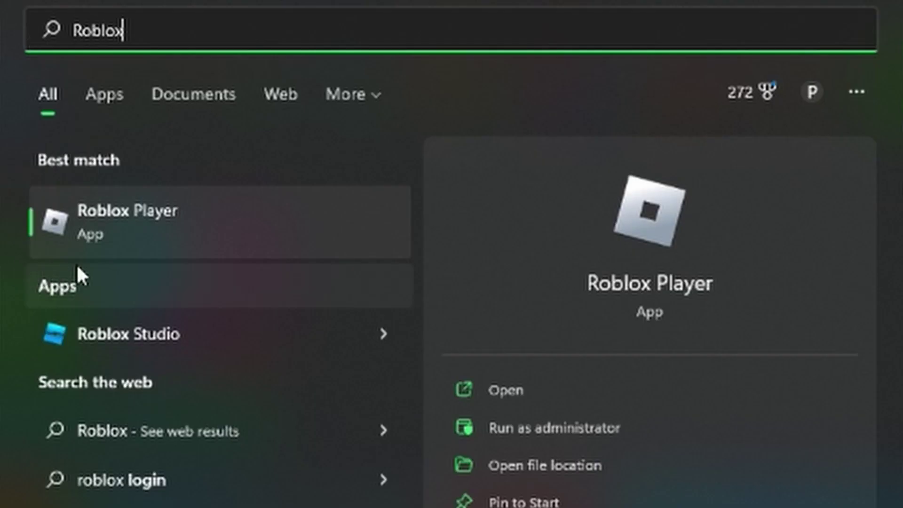
# - Run Roblox Player as administrator from its search result
pyautogui.rightClick(177, 228)
pyautogui.click(258, 255)
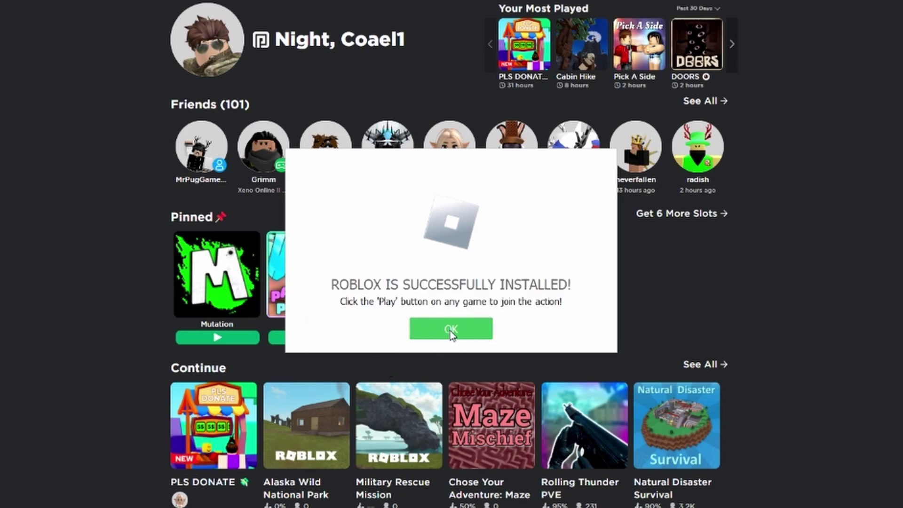
# - Dismiss the 'Roblox is successfully installed' message with OK
pyautogui.click(451, 331)
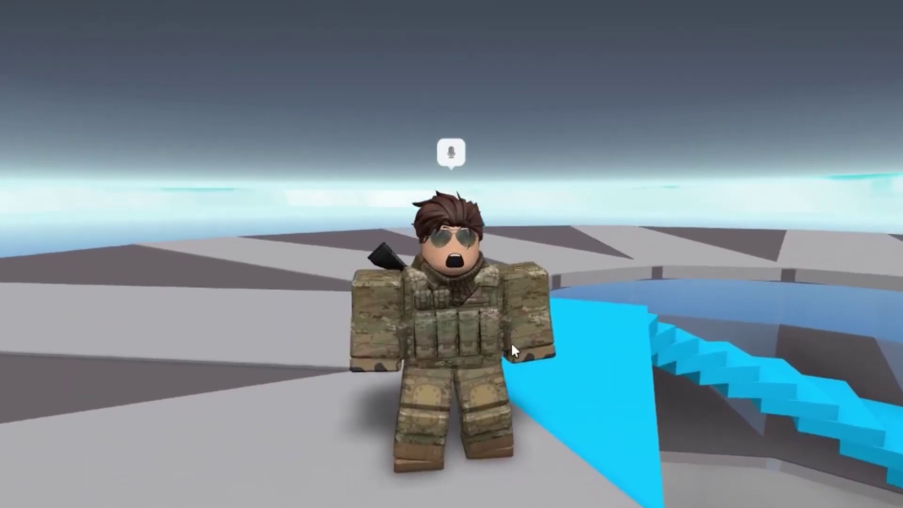
# - Leave the game via Esc and L, confirming Leave to return to Natural Disaster Survival
pyautogui.press('Escape')
pyautogui.press('l')
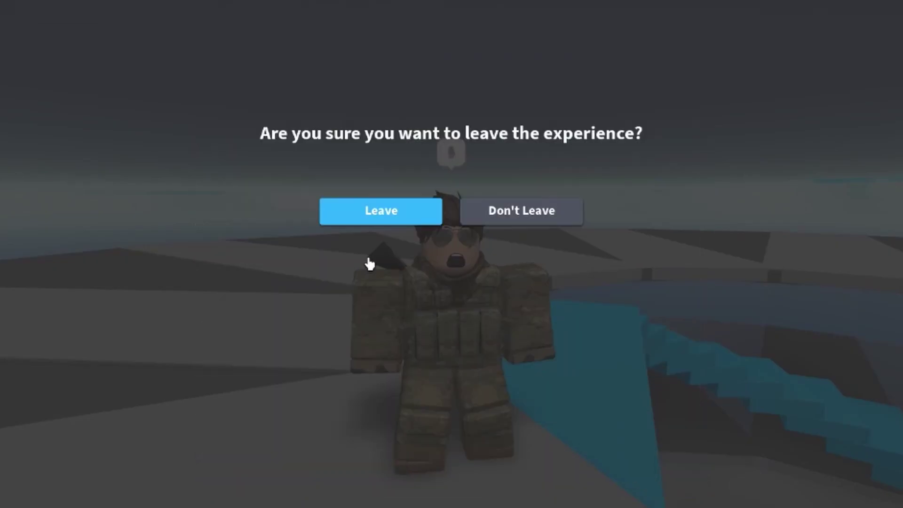
pyautogui.click(367, 223)
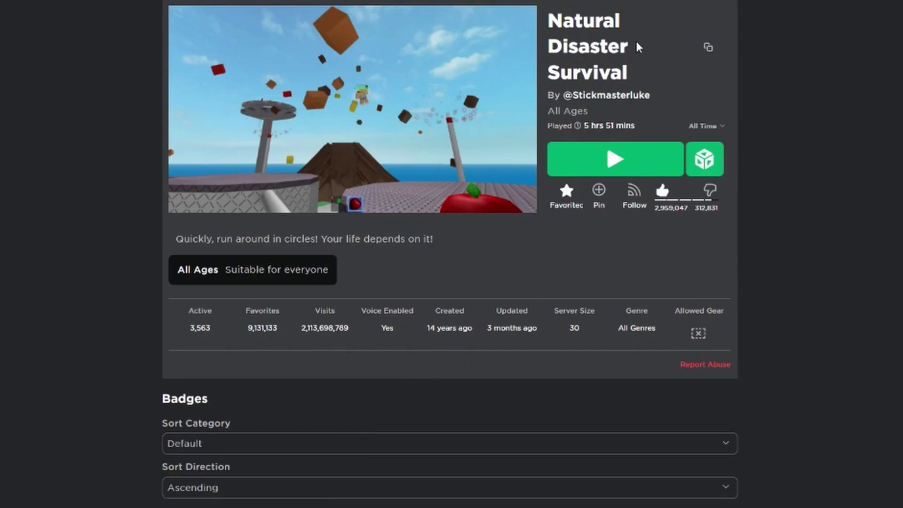